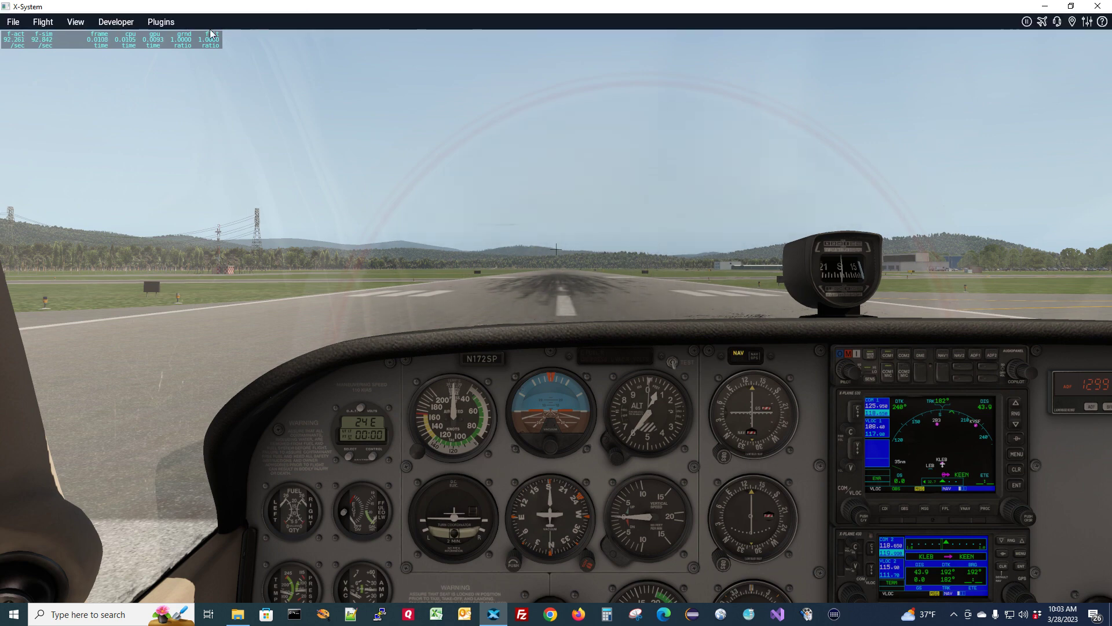
# Open the X-KeyPad plugin's Stream Deck Configuration Editor.
pyautogui.click(165, 25)
pyautogui.moveTo(204, 87)
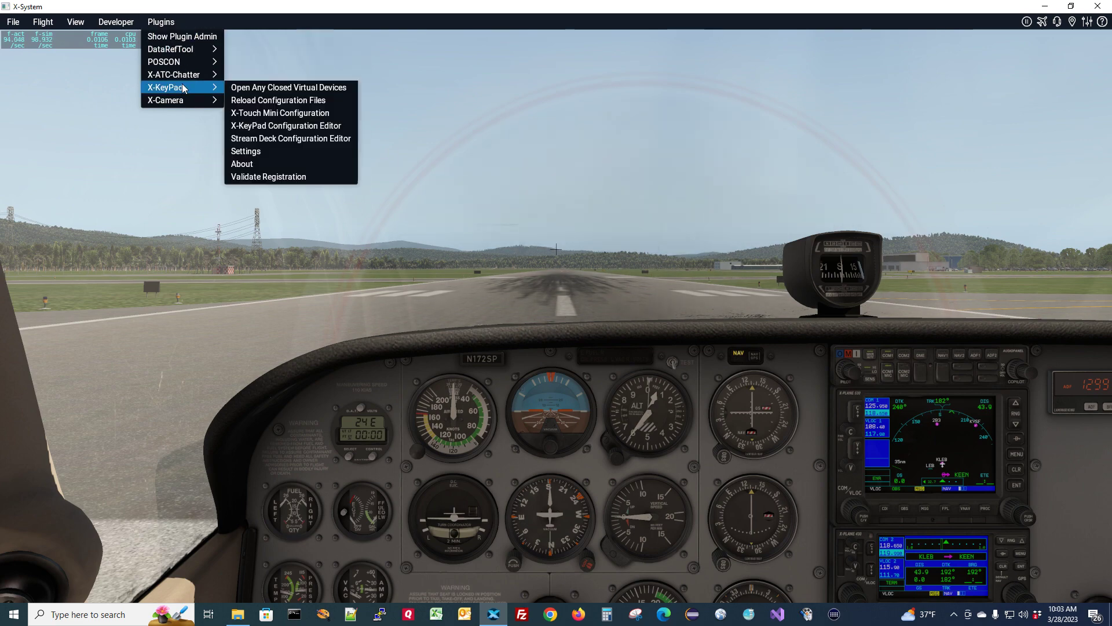
pyautogui.click(280, 138)
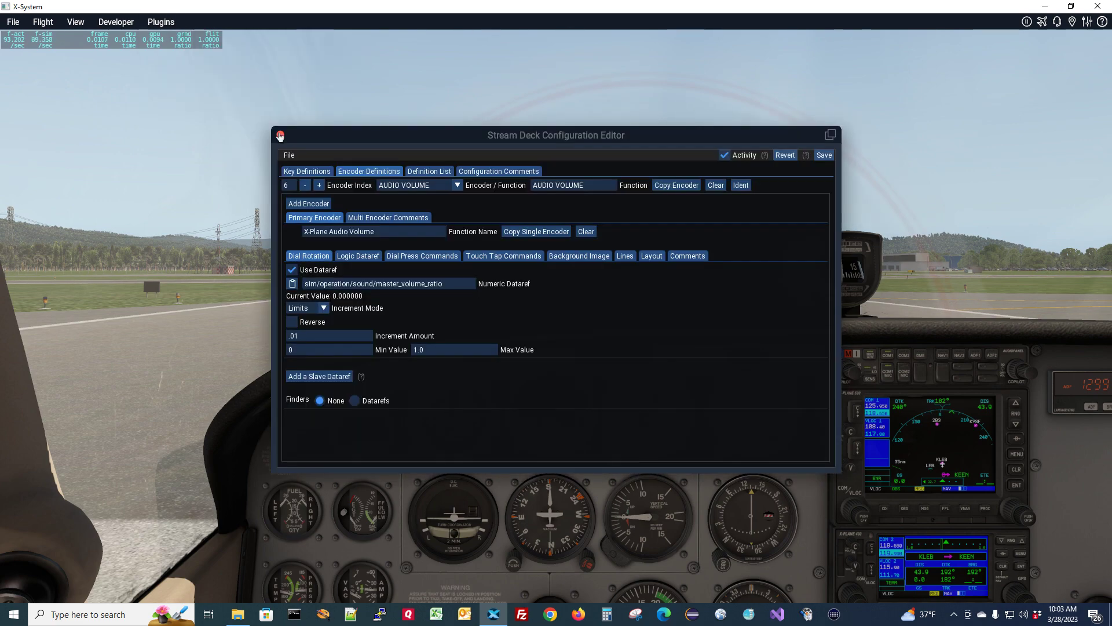
# Start a Selected Append from X-KeyPad-SD_Generic.json in Resources/plugins/X-KeyPad/Samples/Stream Deck.
pyautogui.click(289, 155)
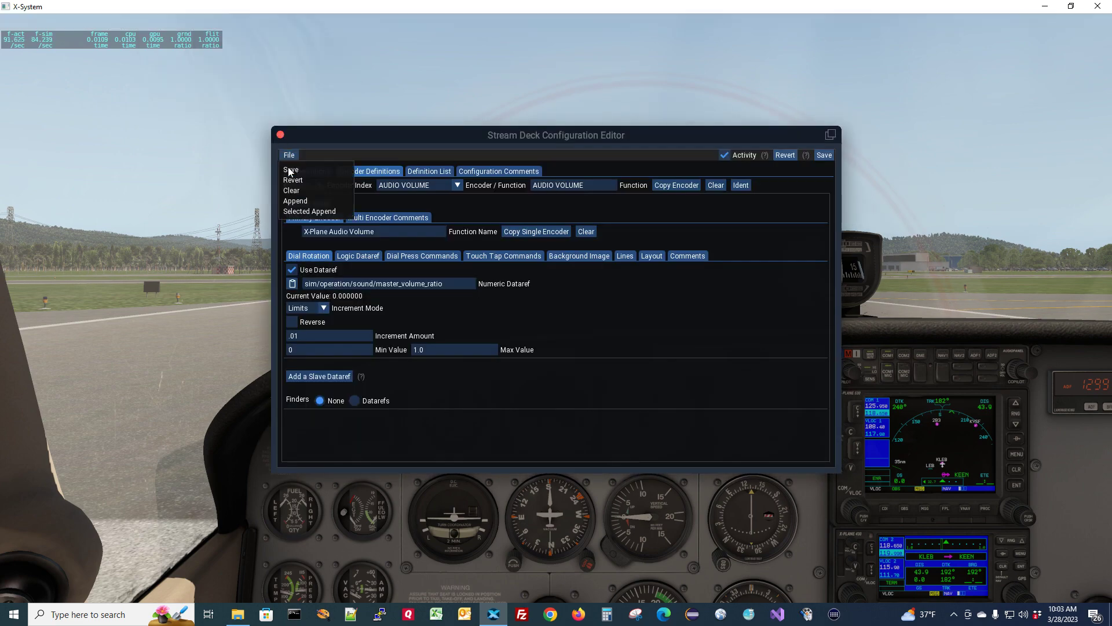
pyautogui.click(305, 212)
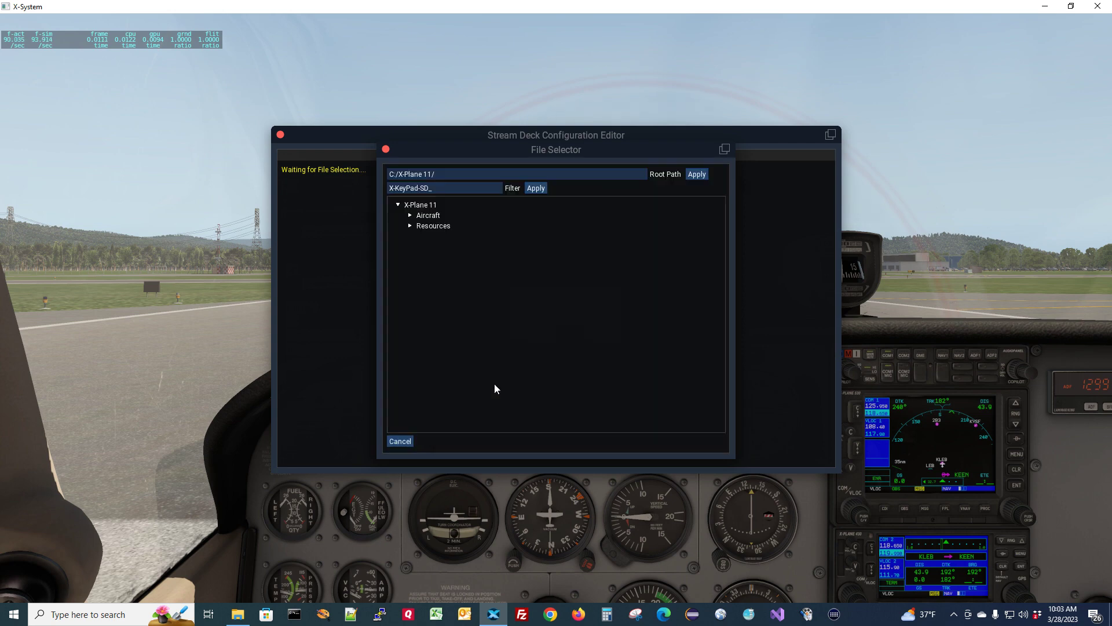
pyautogui.click(410, 225)
pyautogui.click(422, 236)
pyautogui.click(434, 248)
pyautogui.click(446, 267)
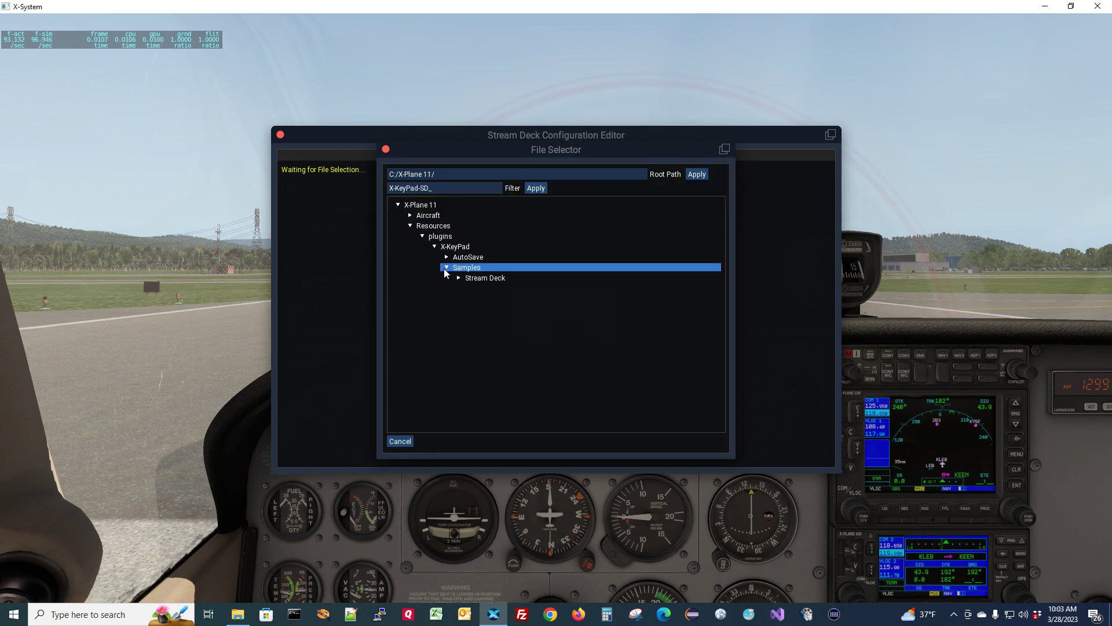
pyautogui.click(460, 277)
pyautogui.click(493, 288)
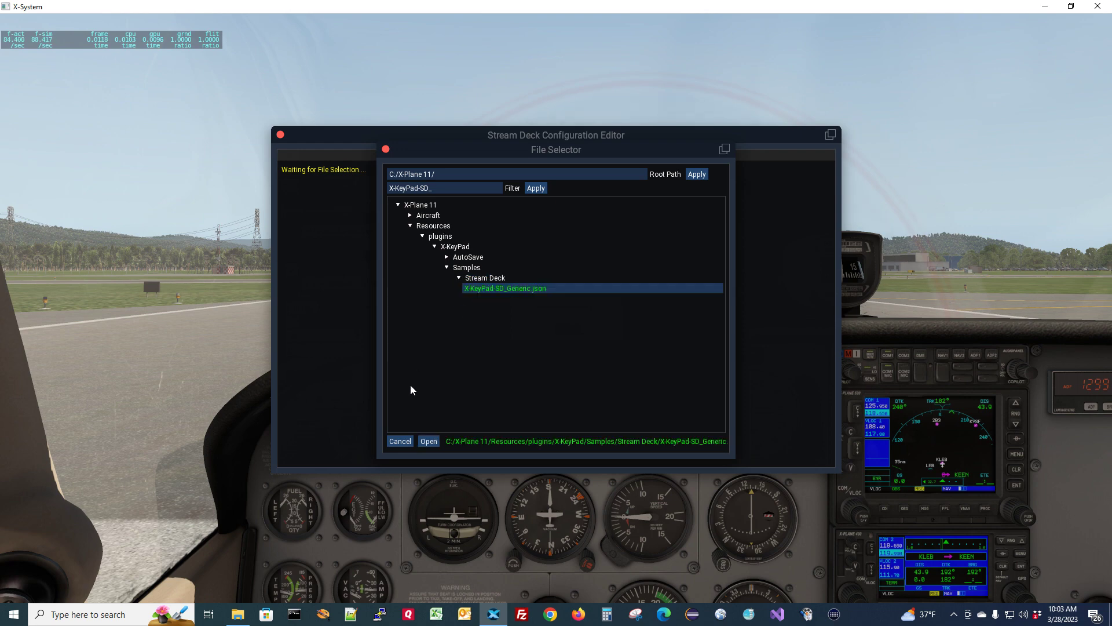
pyautogui.click(430, 443)
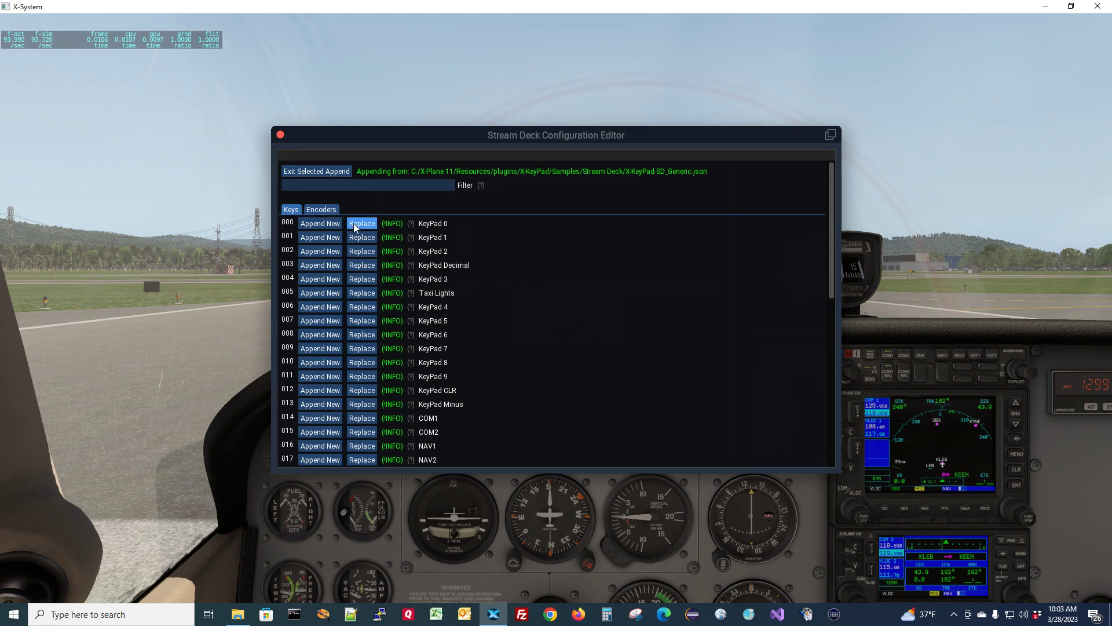
# Examine the sample file's keys and encoders and how they compare with the current configuration, and exit Selected Append.
pyautogui.moveTo(396, 228)
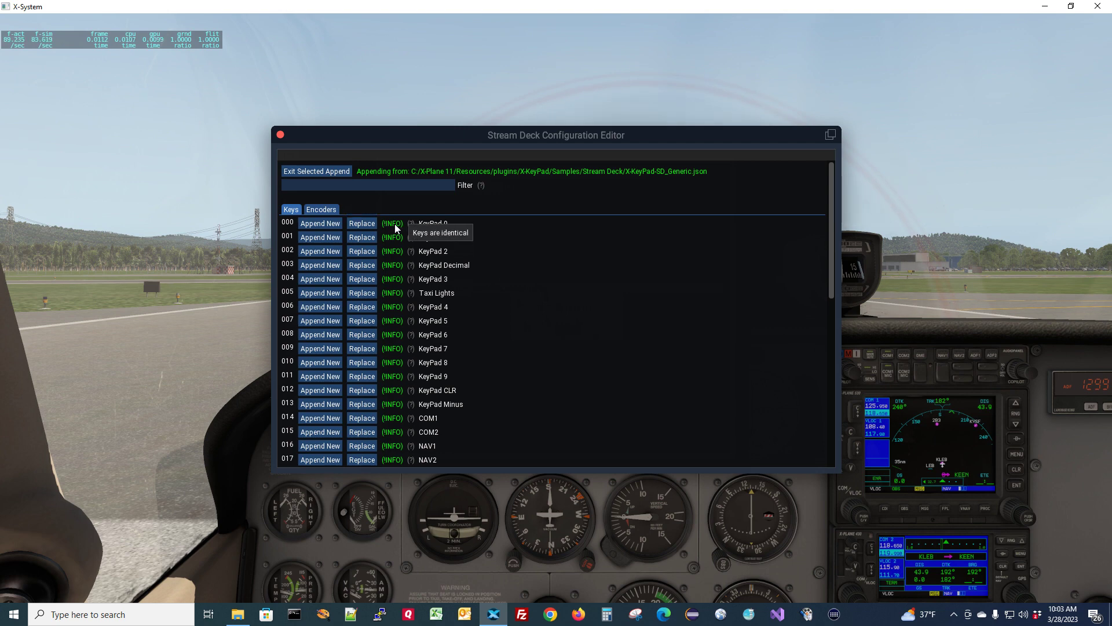
pyautogui.moveTo(438, 264)
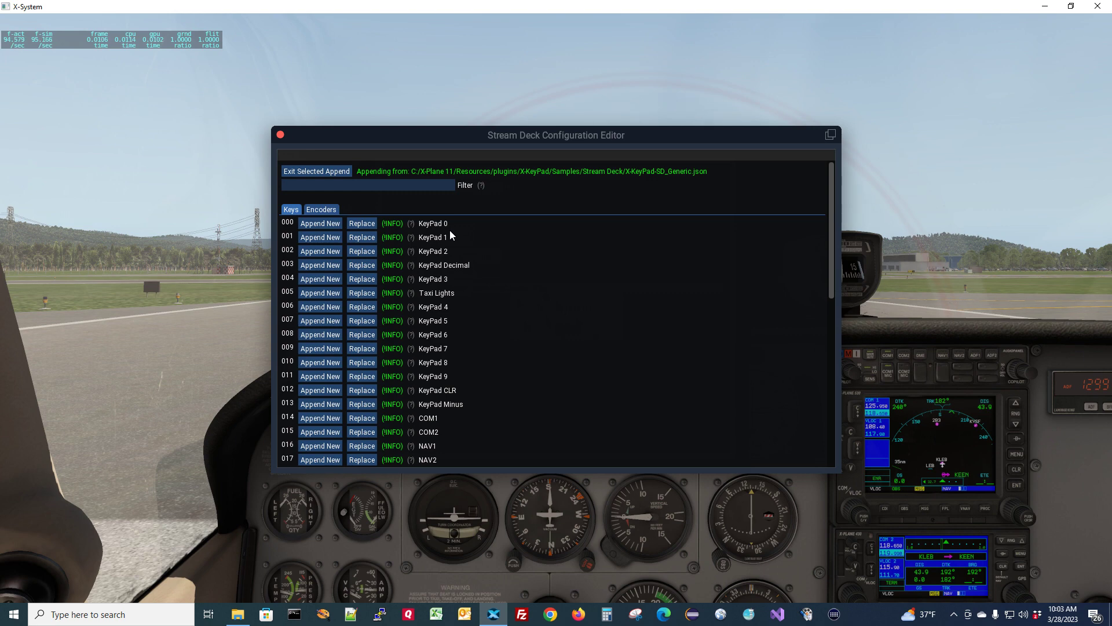
pyautogui.scroll(-5, 571, 331)
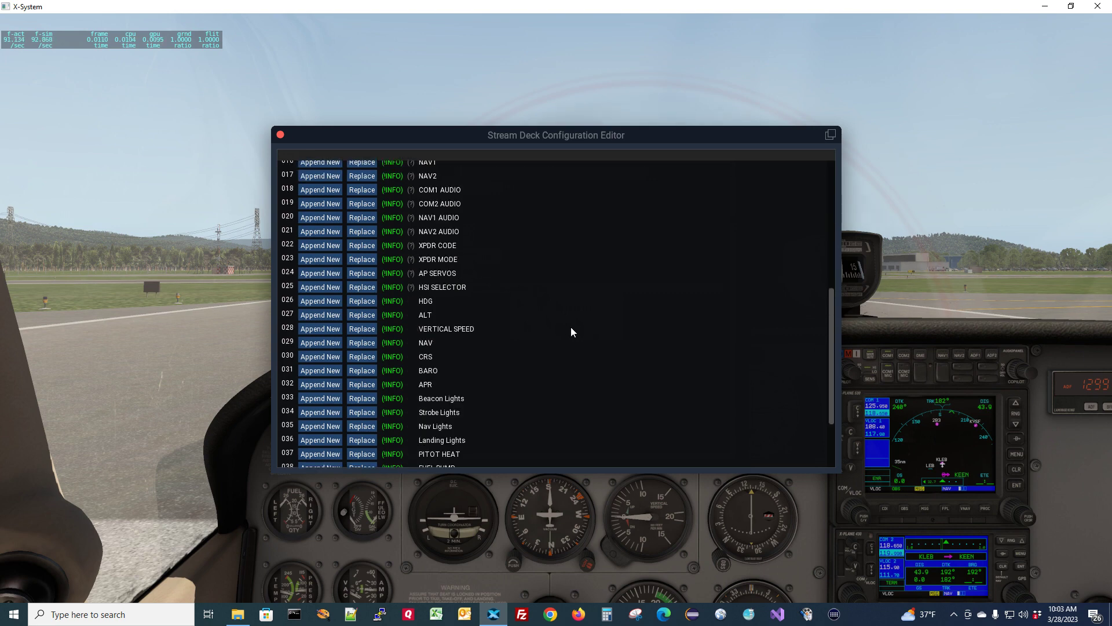
pyautogui.scroll(-2, 571, 326)
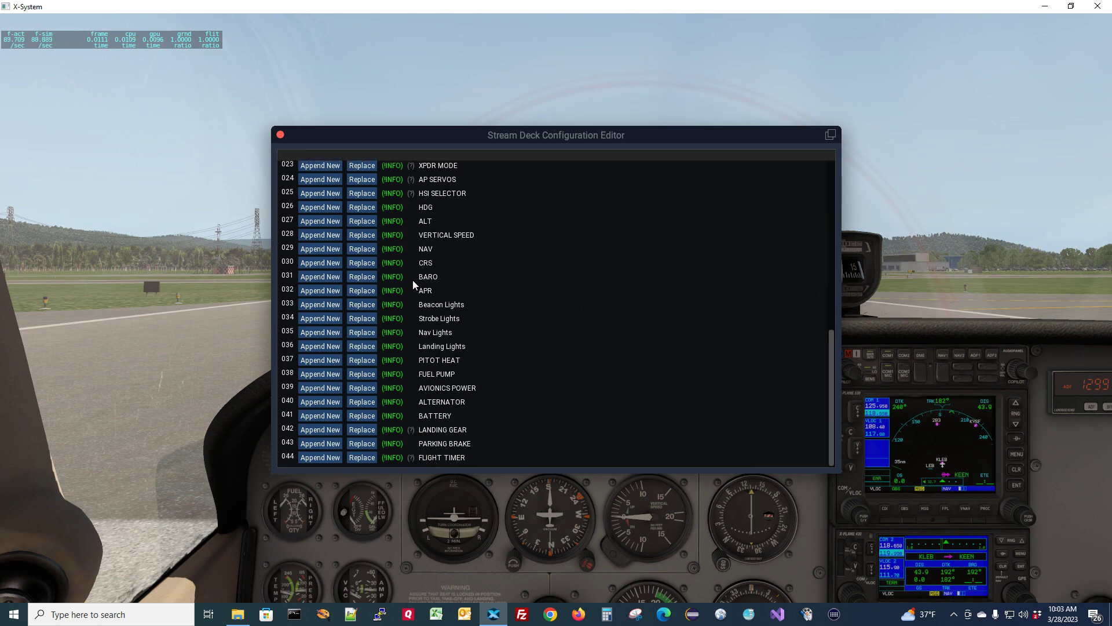
pyautogui.moveTo(400, 331)
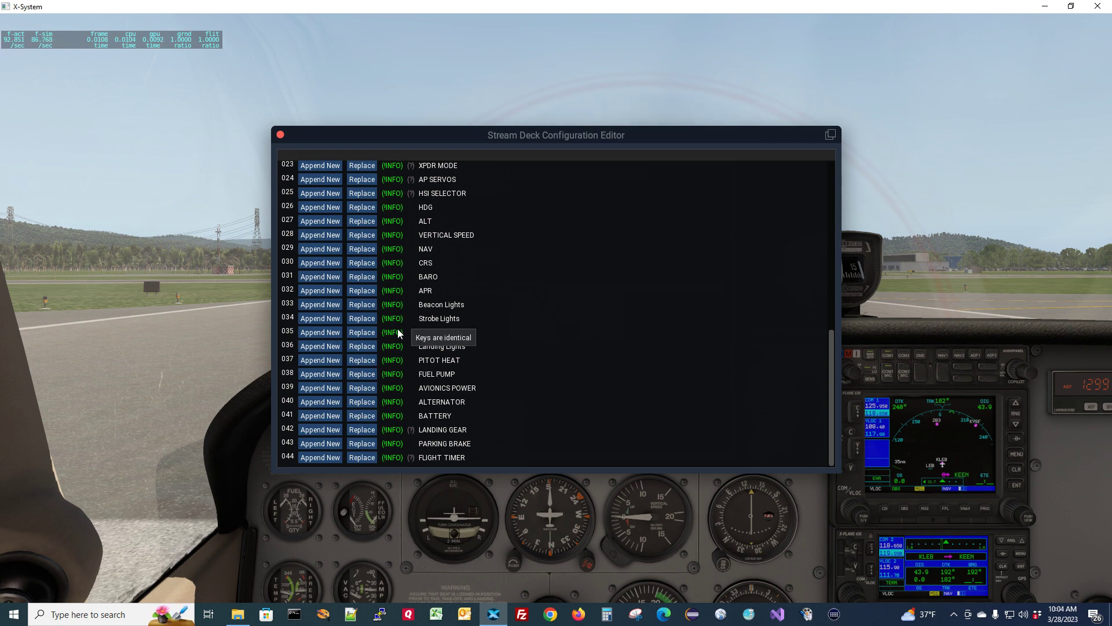
pyautogui.scroll(8, 534, 342)
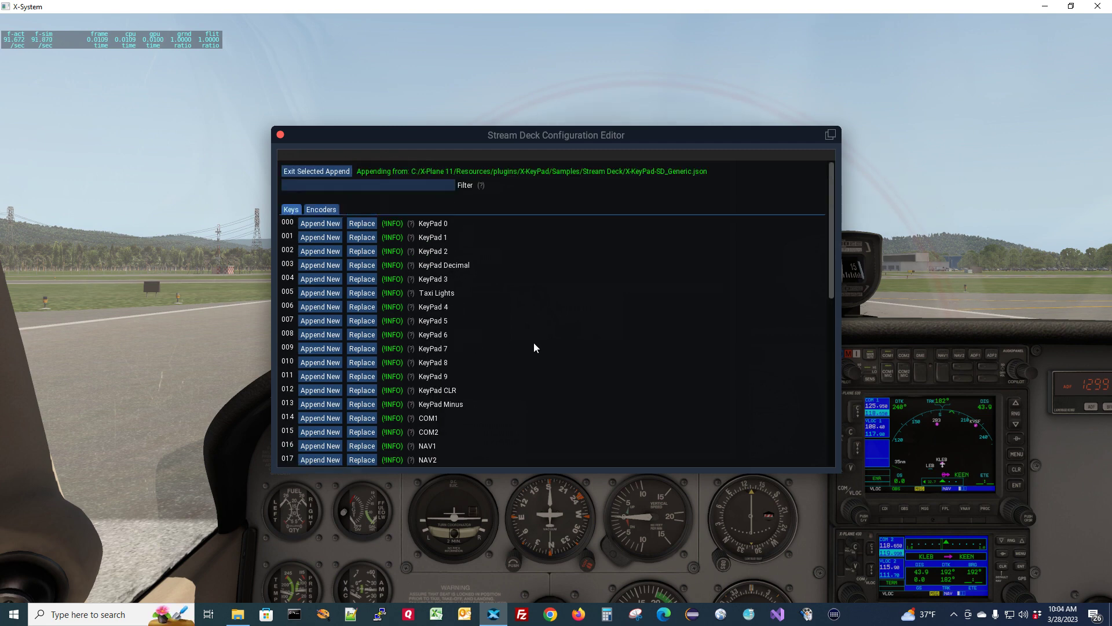
pyautogui.click(327, 210)
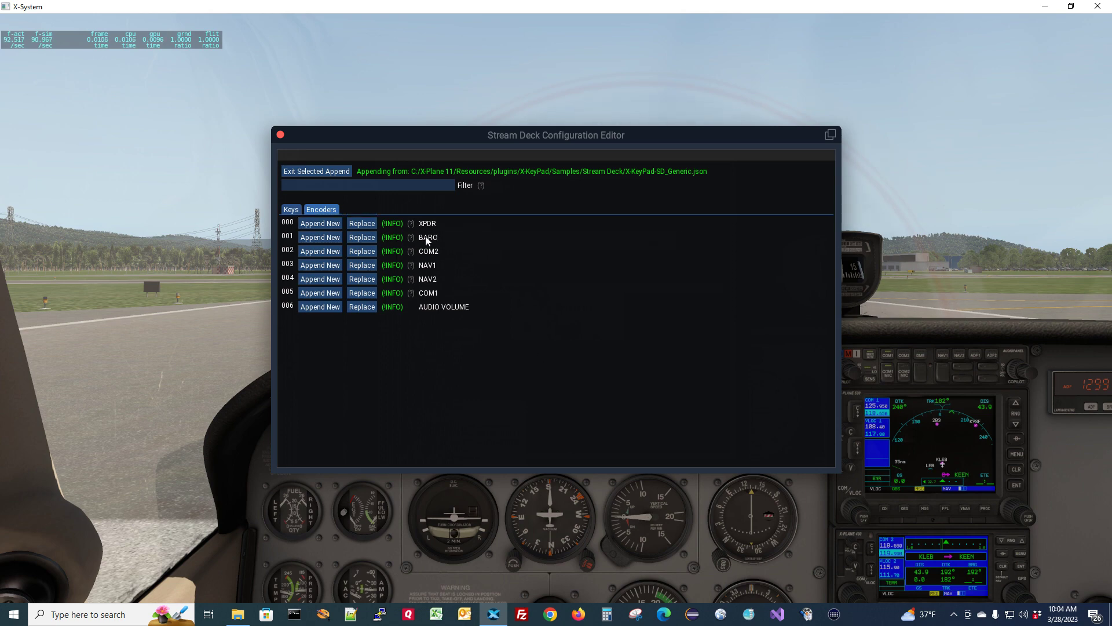
pyautogui.moveTo(387, 252)
pyautogui.click(319, 173)
pyautogui.click(319, 172)
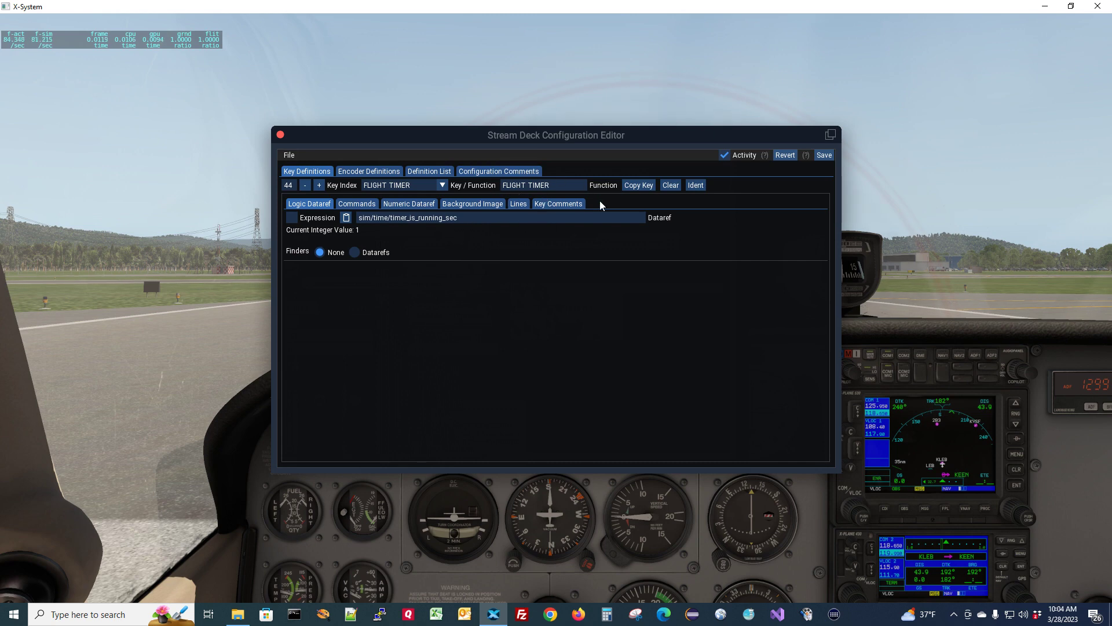
# Shorten the display format in the FLIGHT TIMER key's comments to HH:MM:S.
pyautogui.click(521, 173)
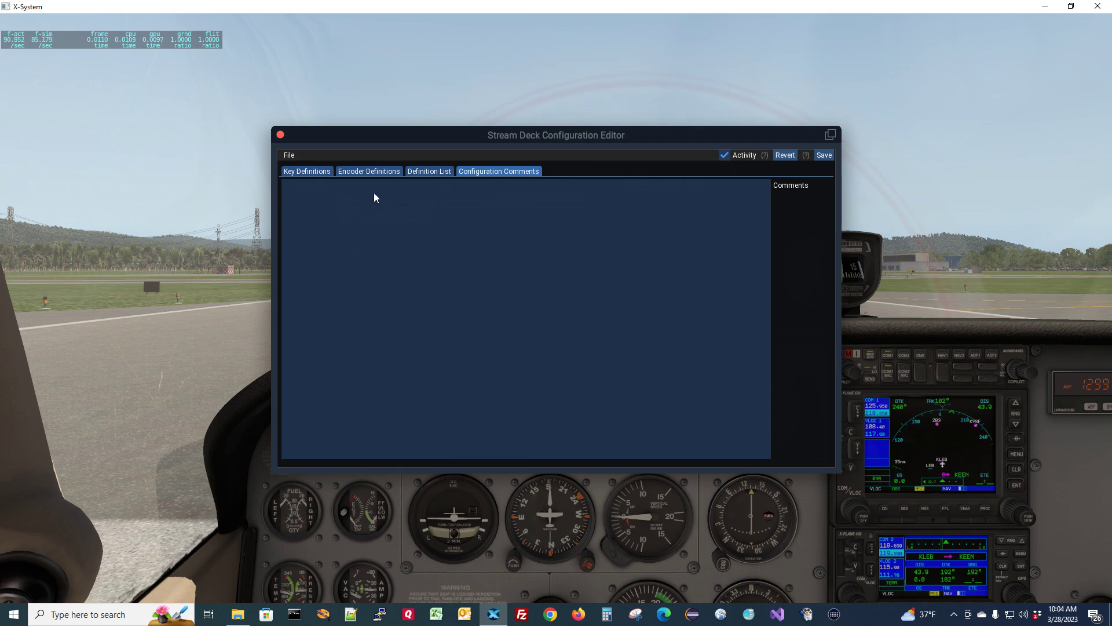
pyautogui.write('d')
pyautogui.click(302, 173)
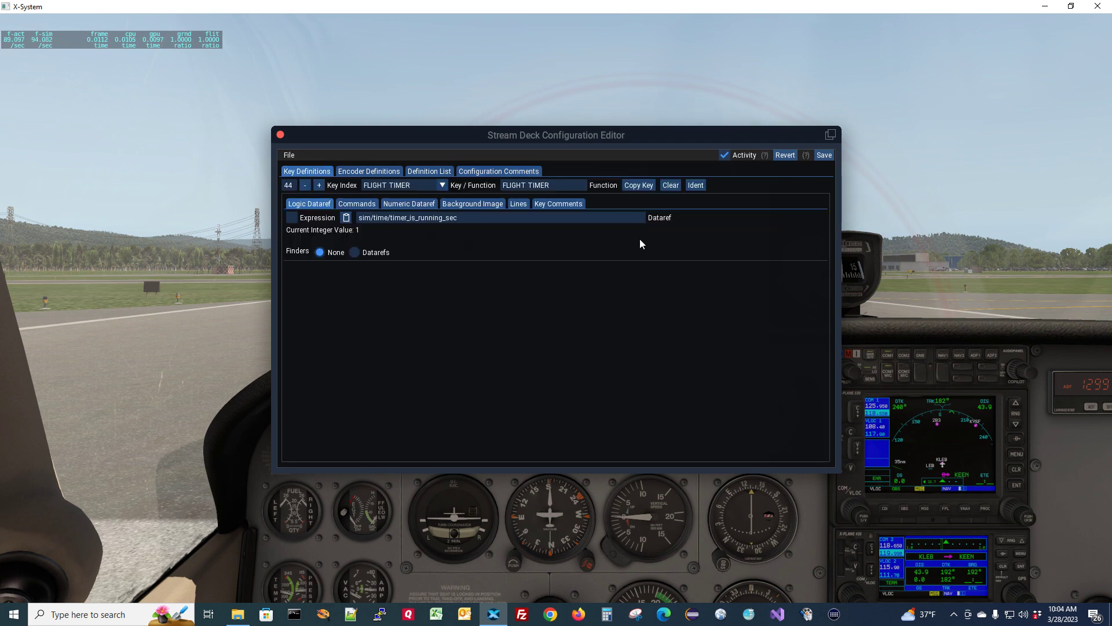
pyautogui.click(558, 204)
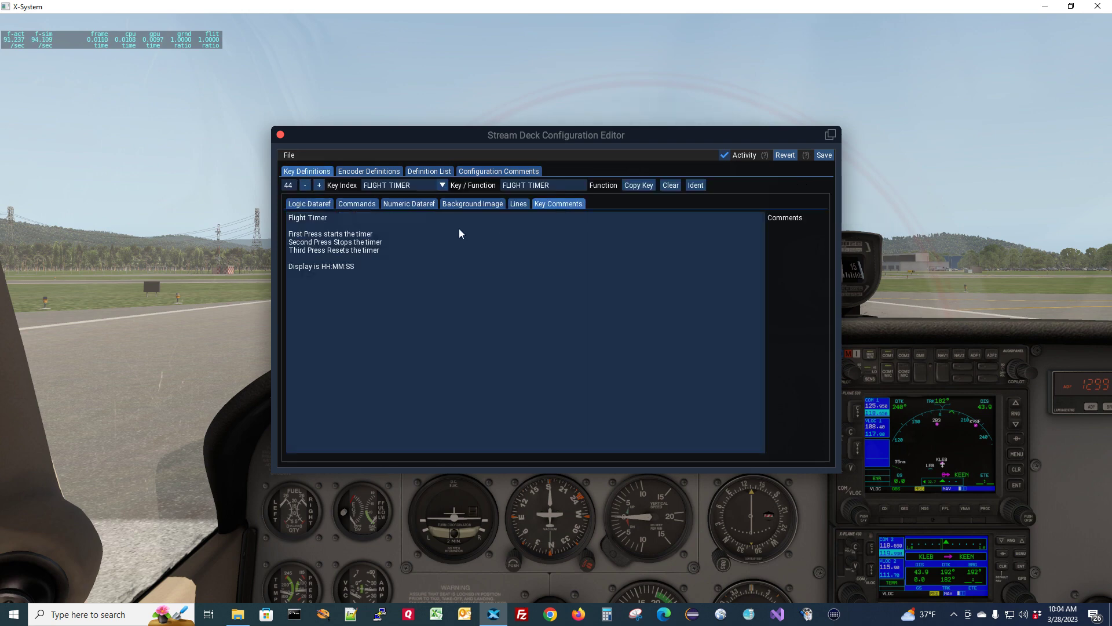
pyautogui.click(361, 269)
# Load the sample X-KeyPad-SD_Generic.json again for a Selected Append to compare it with the edited configuration.
pyautogui.click(290, 155)
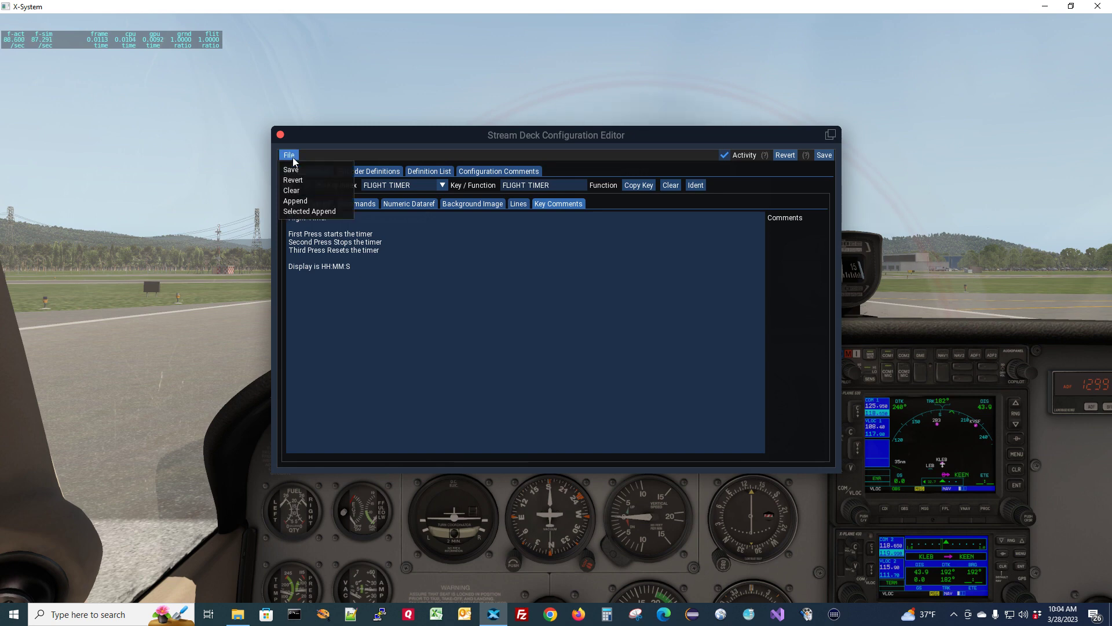
pyautogui.click(310, 212)
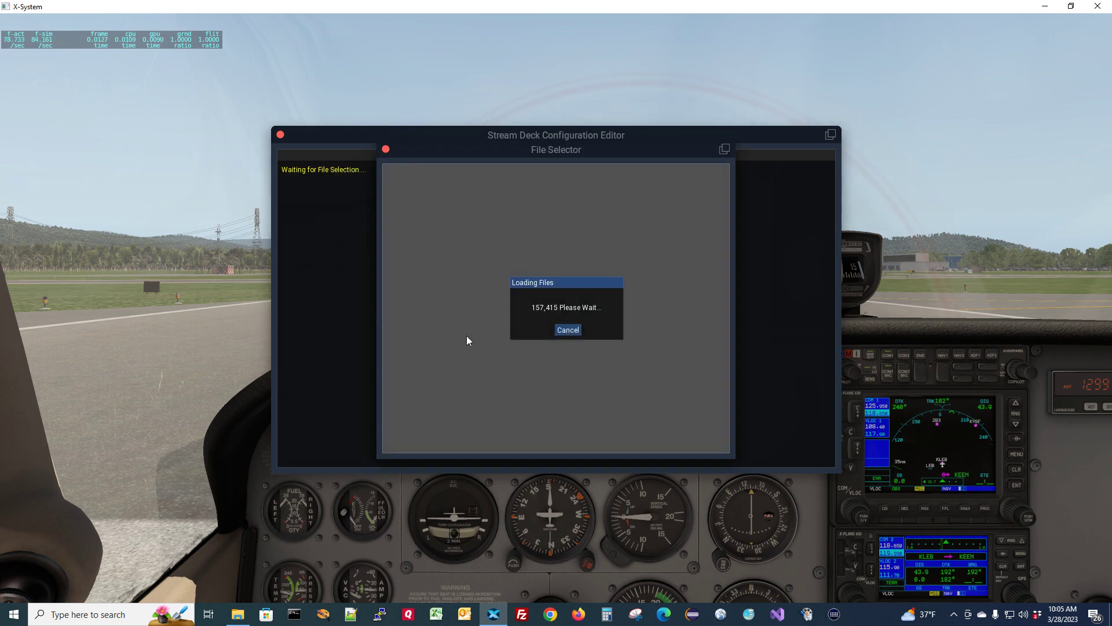
pyautogui.click(411, 226)
pyautogui.click(421, 237)
pyautogui.click(434, 247)
pyautogui.click(444, 269)
pyautogui.click(462, 279)
pyautogui.click(501, 291)
pyautogui.click(430, 441)
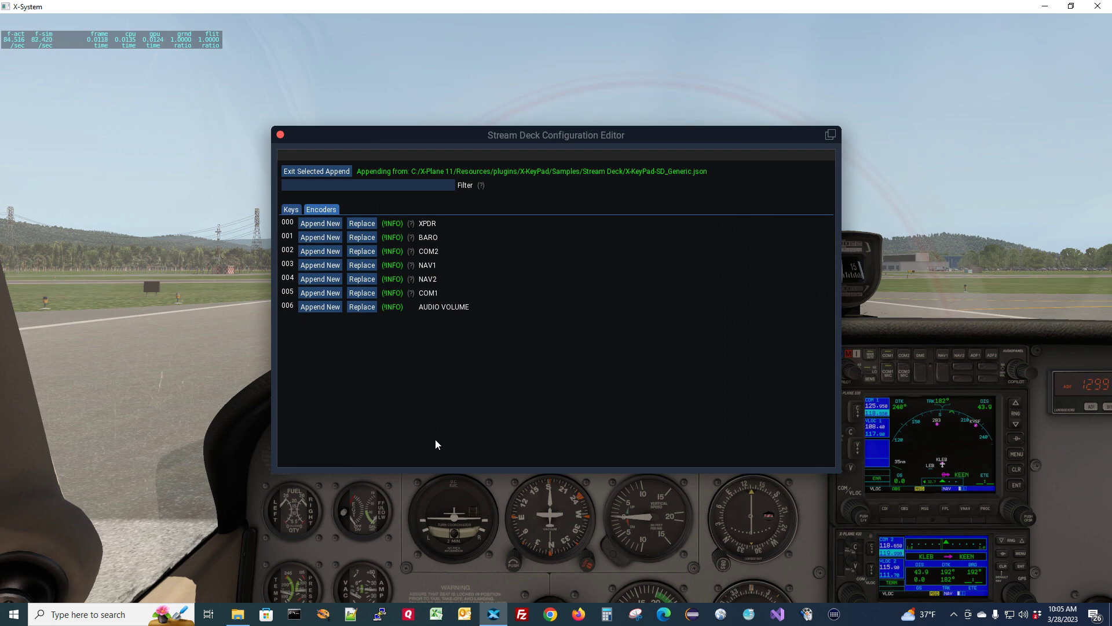
# Replace the FLIGHT TIMER key with the sample file's version and exit Selected Append.
pyautogui.click(290, 210)
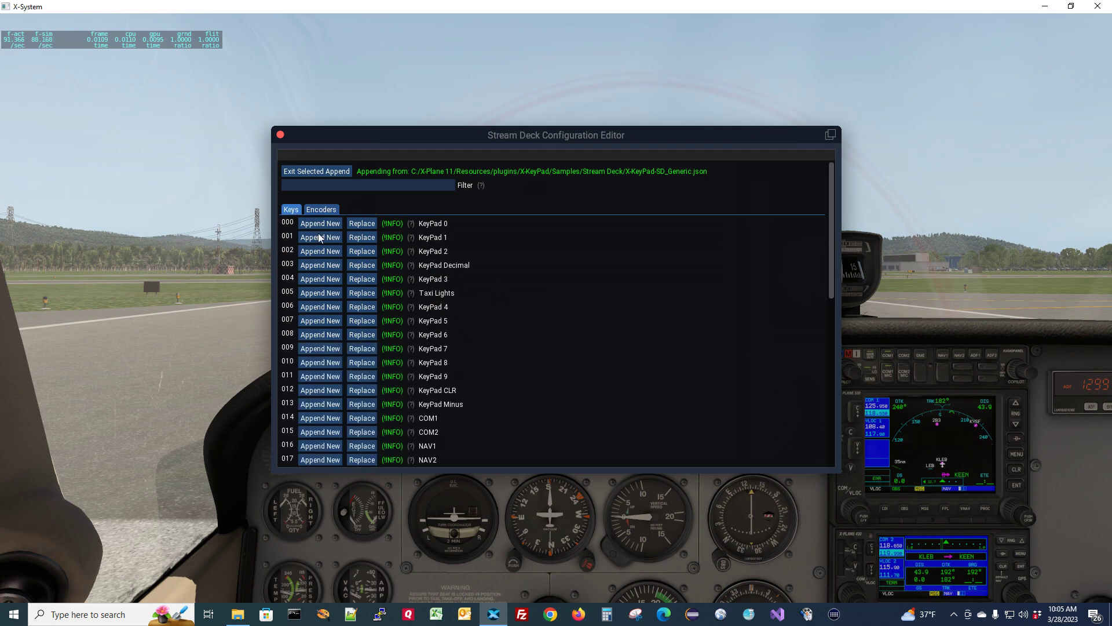
pyautogui.scroll(-3, 536, 295)
pyautogui.scroll(-5, 537, 294)
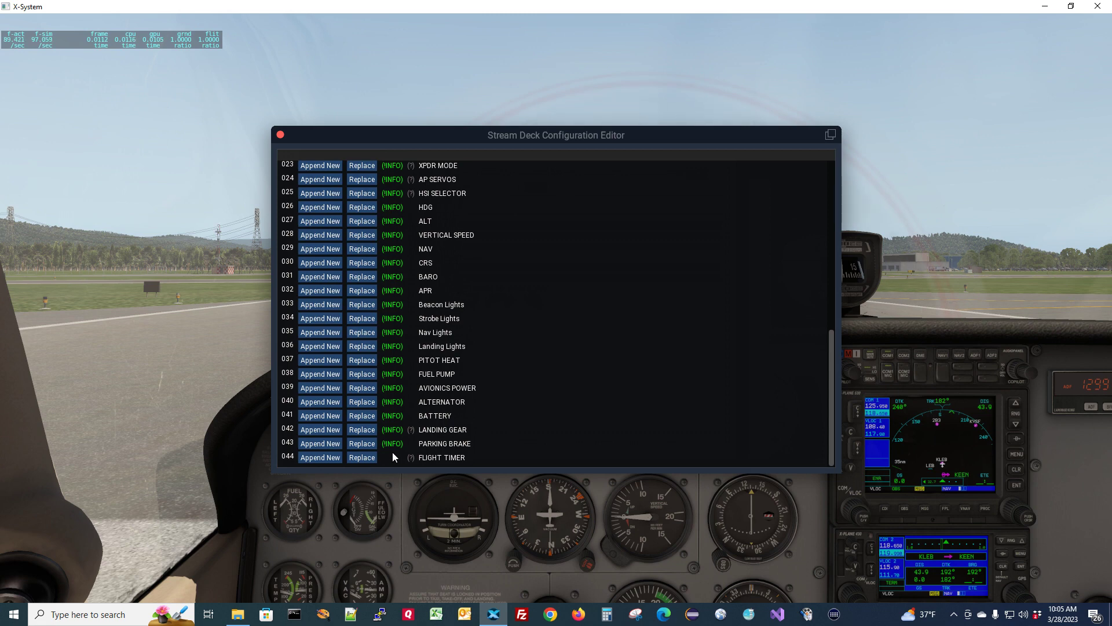
pyautogui.moveTo(415, 458)
pyautogui.click(368, 460)
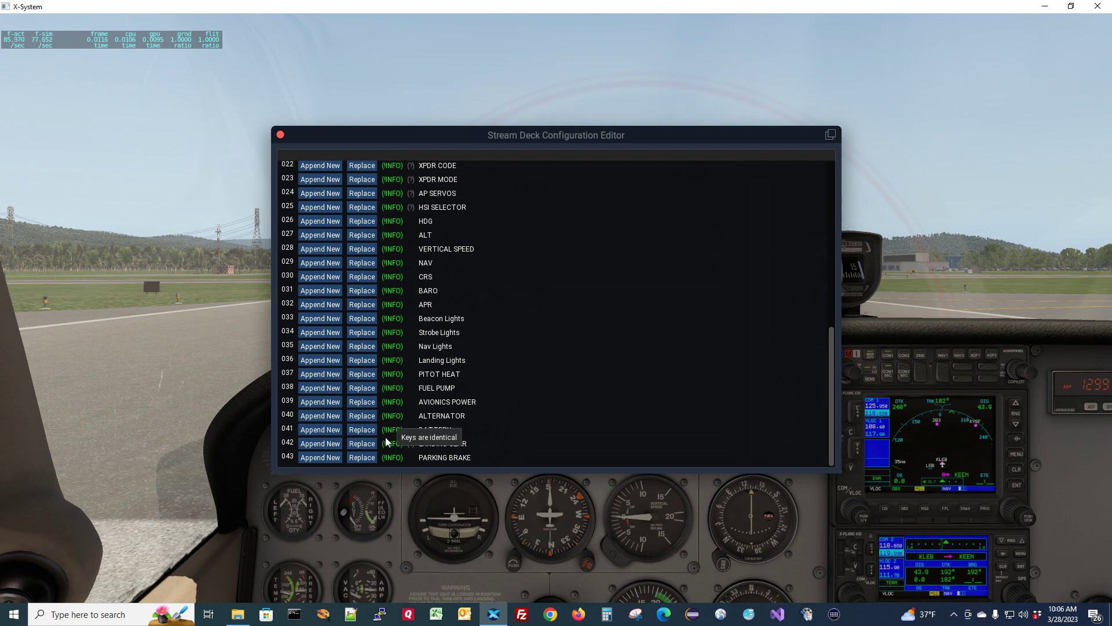
pyautogui.scroll(10, 516, 341)
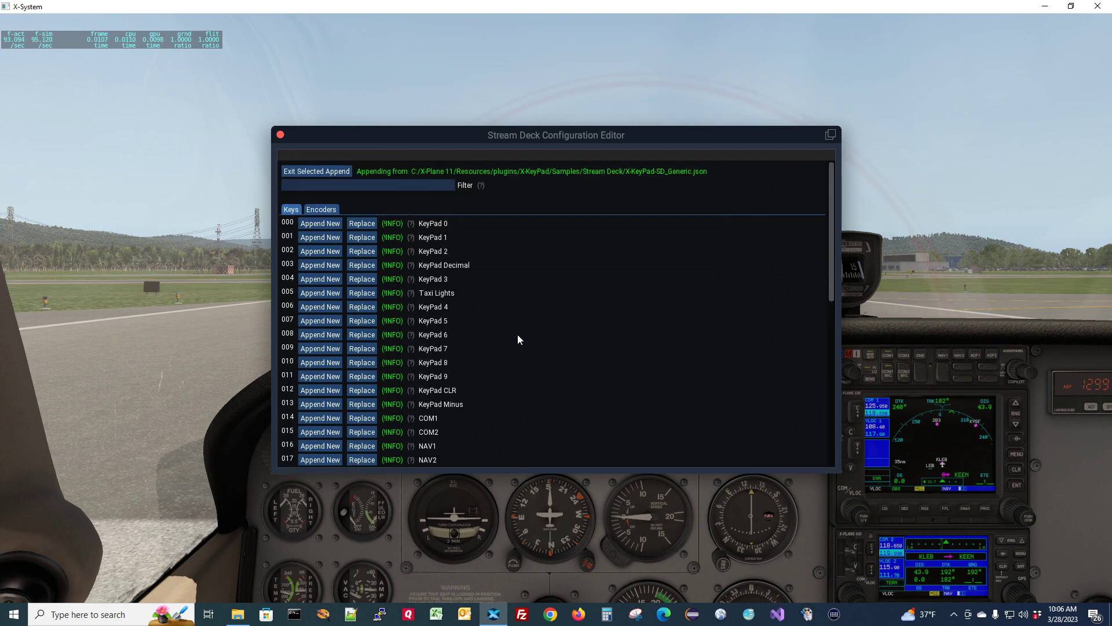
pyautogui.click(329, 172)
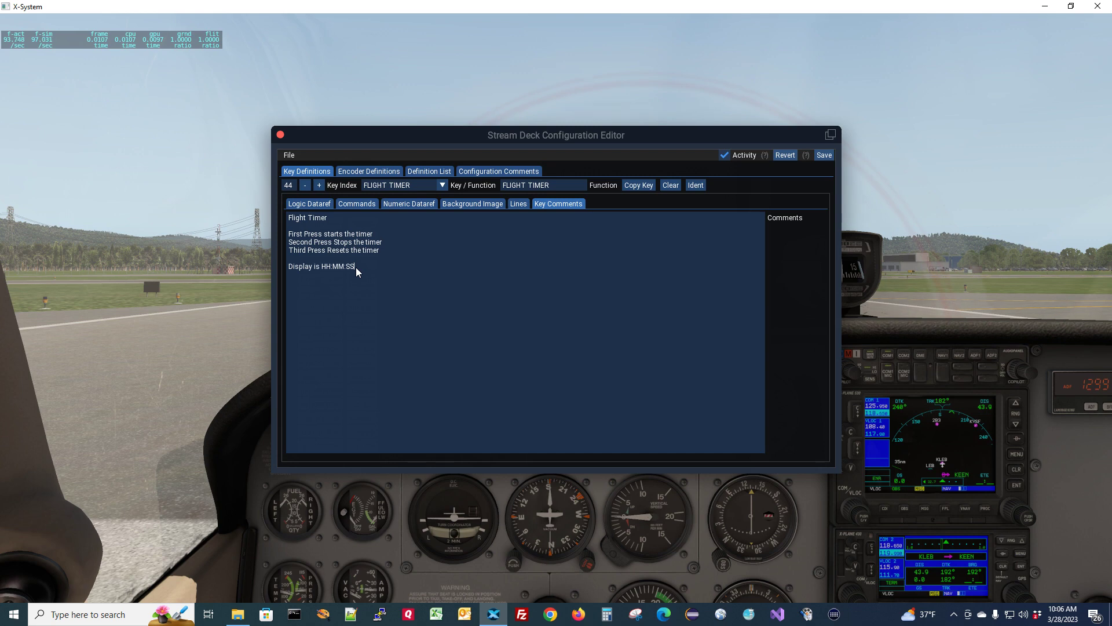
# Remove the SS from the display format in the FLIGHT TIMER comments and start a Selected Append from the sample X-KeyPad-SD_Generic.json.
pyautogui.press('BackSpace')
pyautogui.click(289, 156)
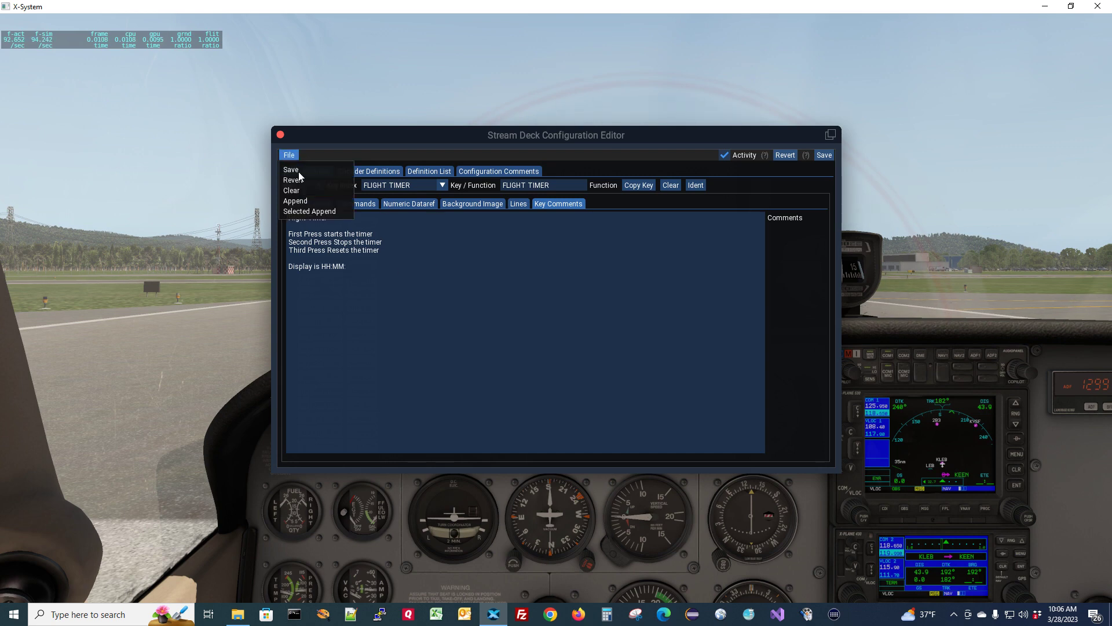
pyautogui.click(305, 212)
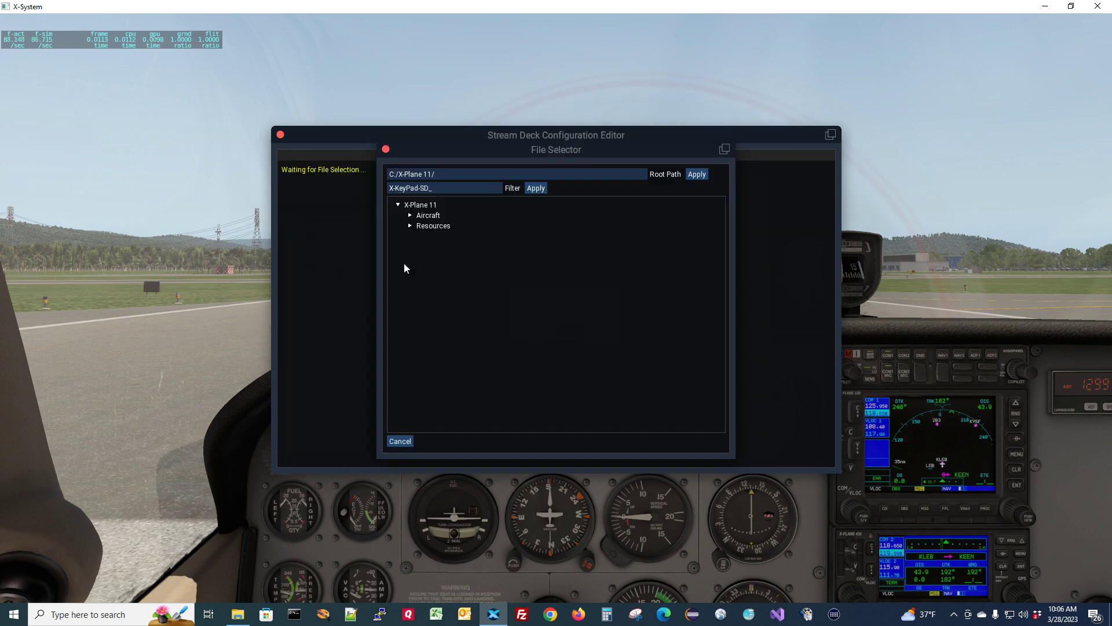
pyautogui.click(410, 225)
pyautogui.click(423, 236)
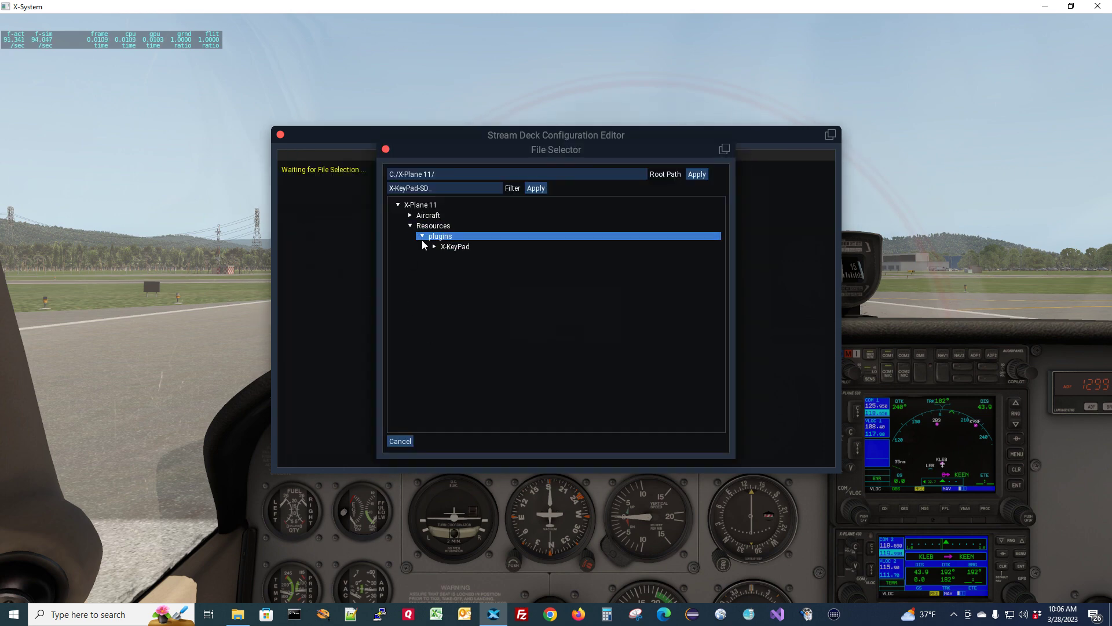
pyautogui.click(435, 246)
pyautogui.click(444, 268)
pyautogui.click(459, 277)
pyautogui.click(478, 288)
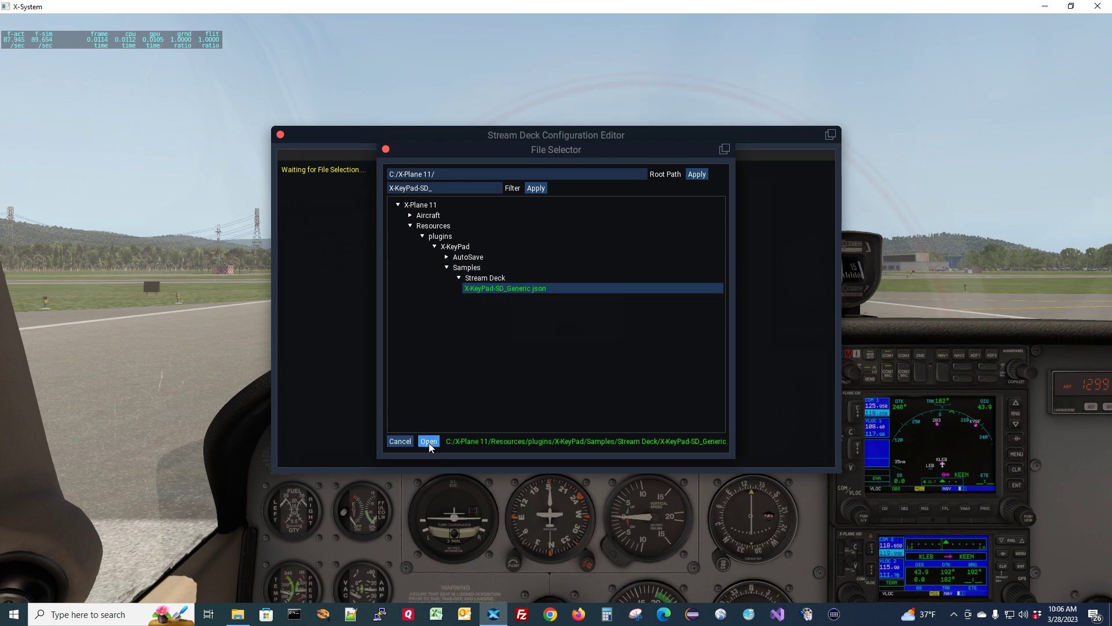
pyautogui.click(429, 441)
# Append the sample file's FLIGHT TIMER as a new key and exit Selected Append.
pyautogui.scroll(-10, 409, 321)
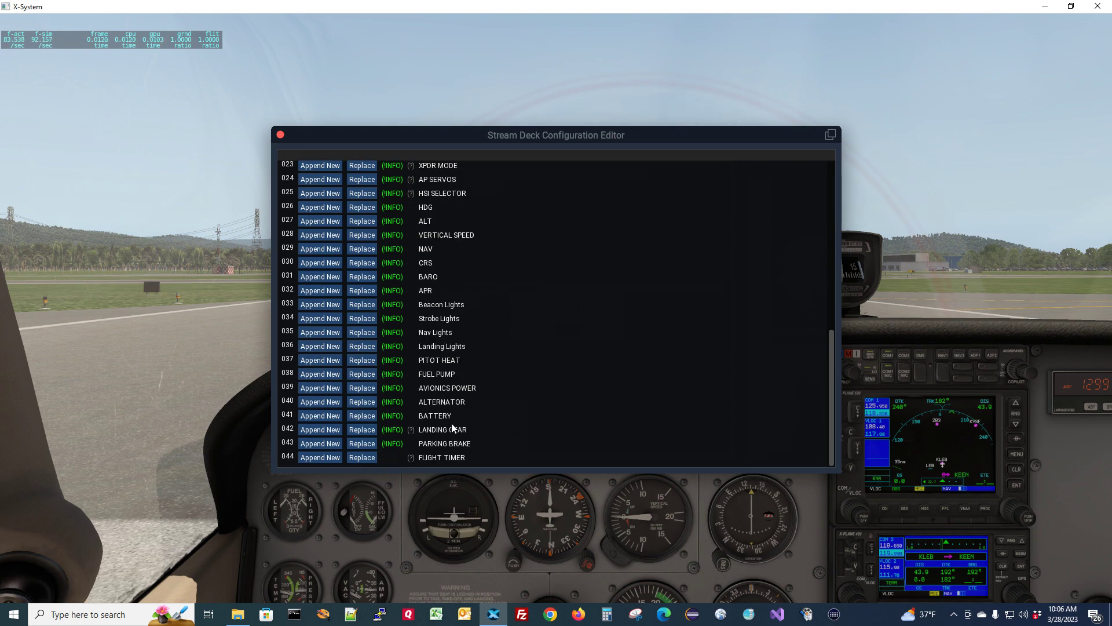
pyautogui.moveTo(396, 443)
pyautogui.click(332, 457)
pyautogui.scroll(8, 473, 251)
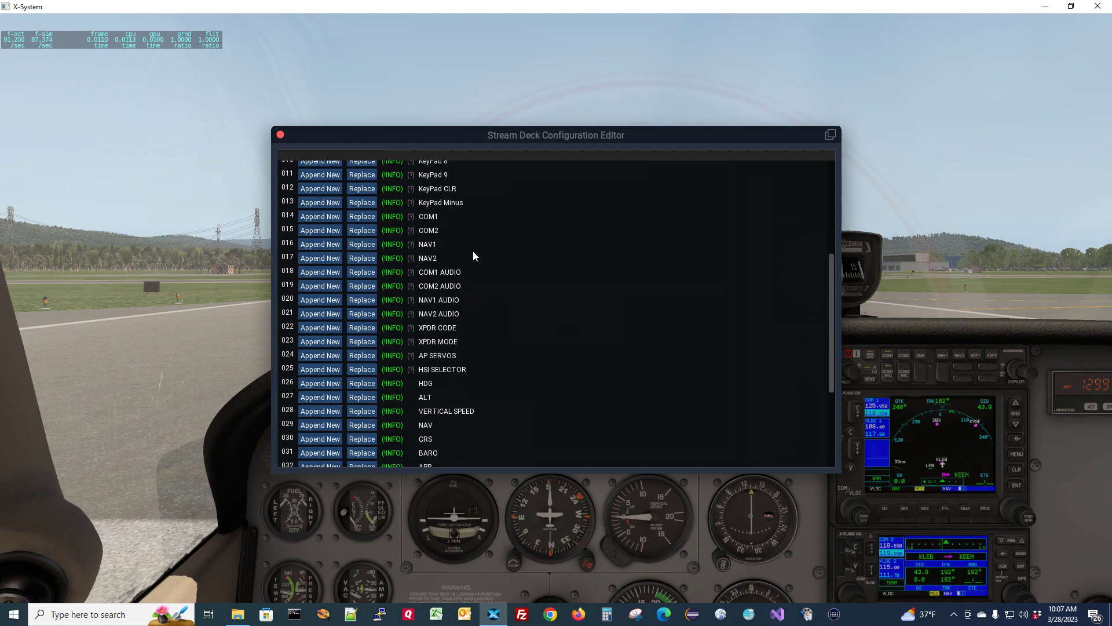
pyautogui.click(336, 171)
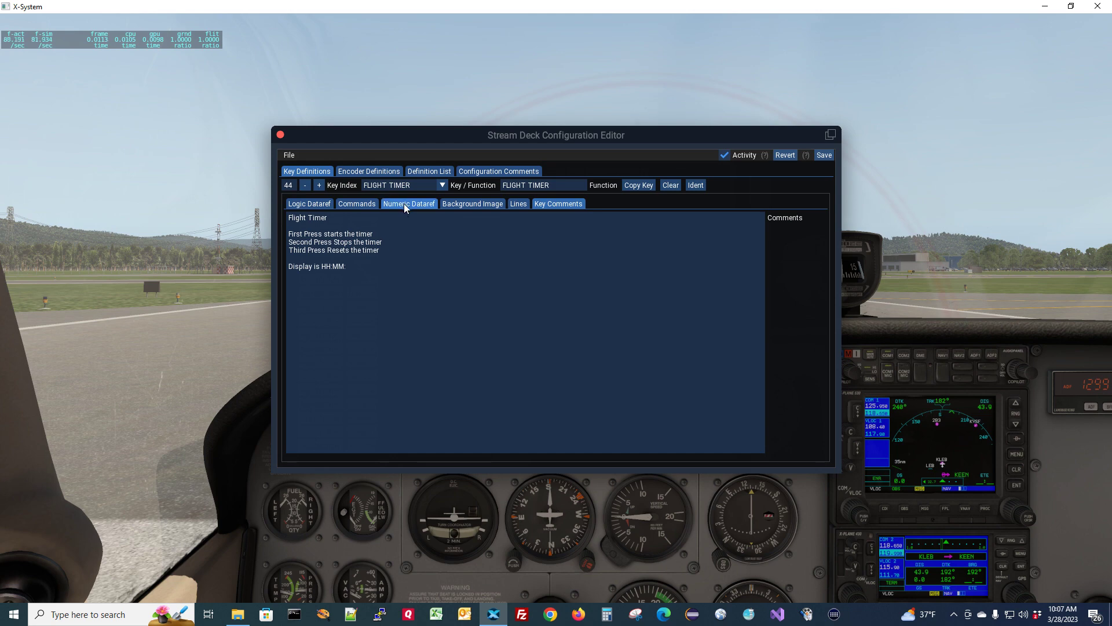
# Look through the Definition List for the appended key and filter the list by "new".
pyautogui.click(425, 172)
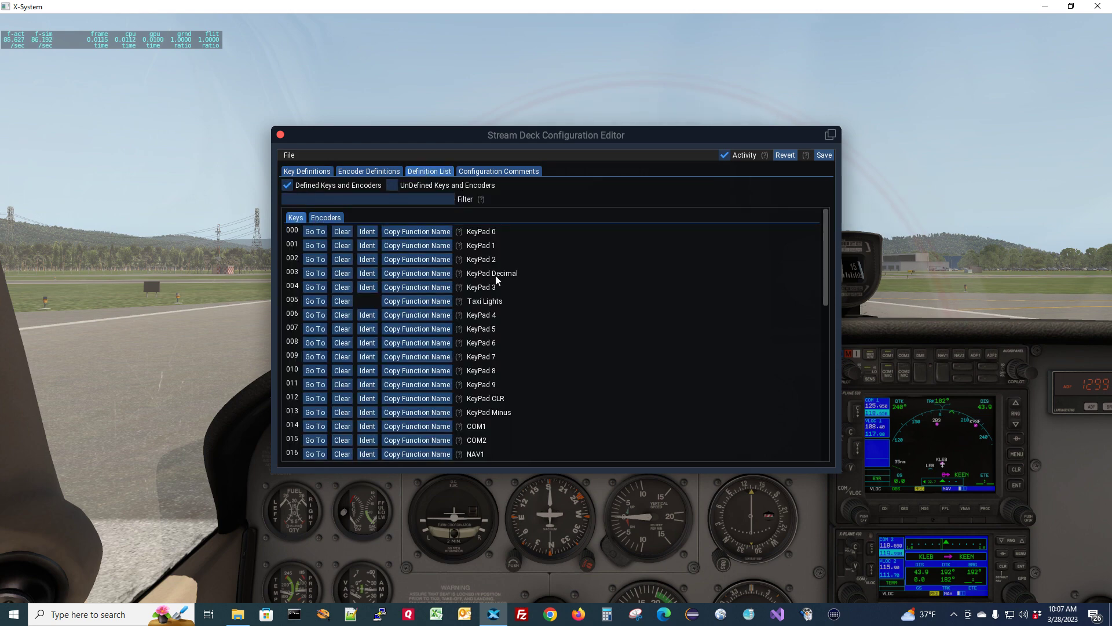
pyautogui.scroll(-8, 526, 315)
pyautogui.scroll(-1, 529, 316)
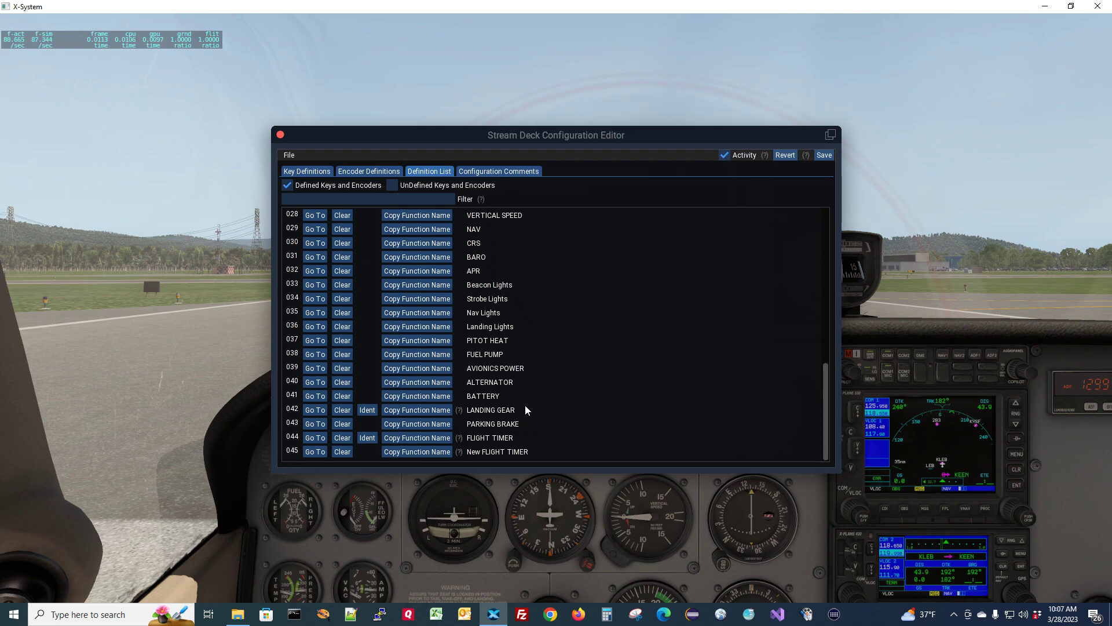
pyautogui.scroll(10, 525, 408)
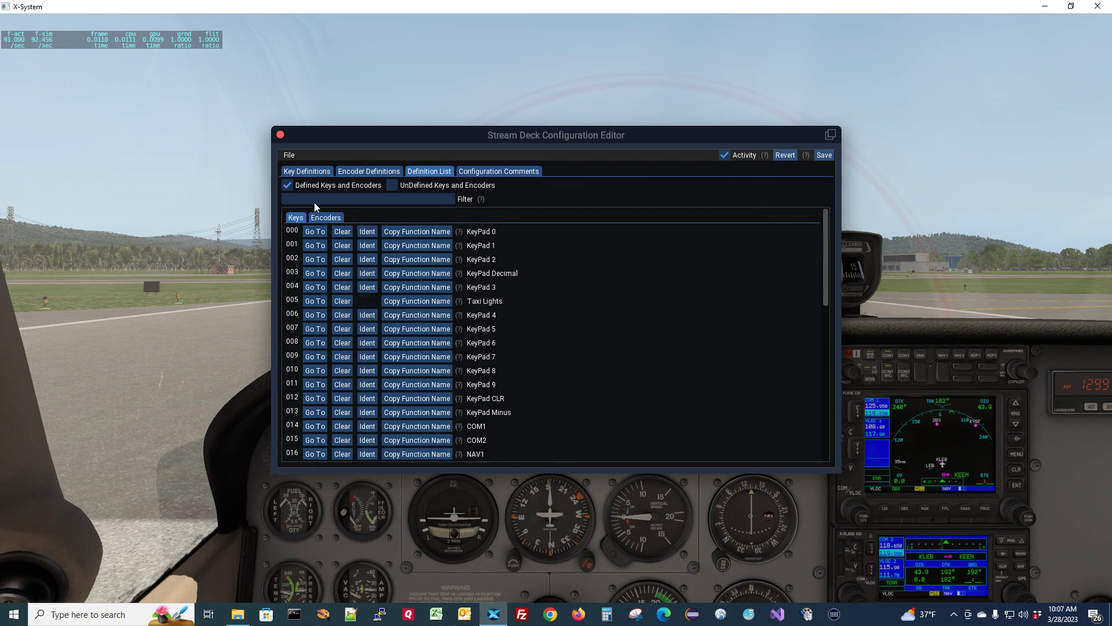
pyautogui.write('new')
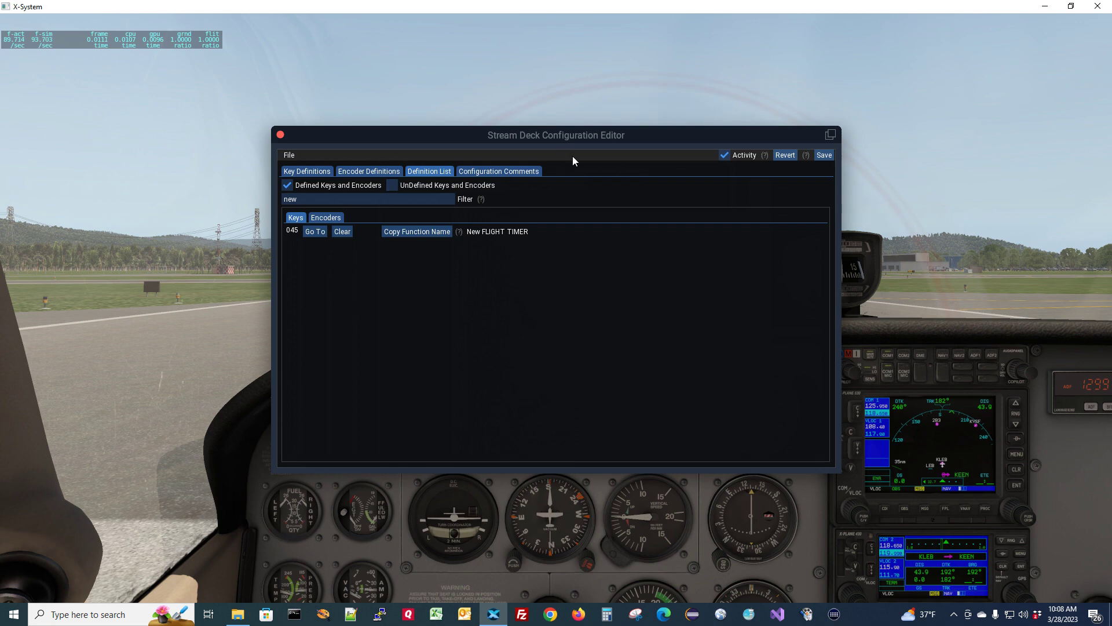
# Revert the Stream Deck configuration to its last saved state.
pyautogui.click(786, 156)
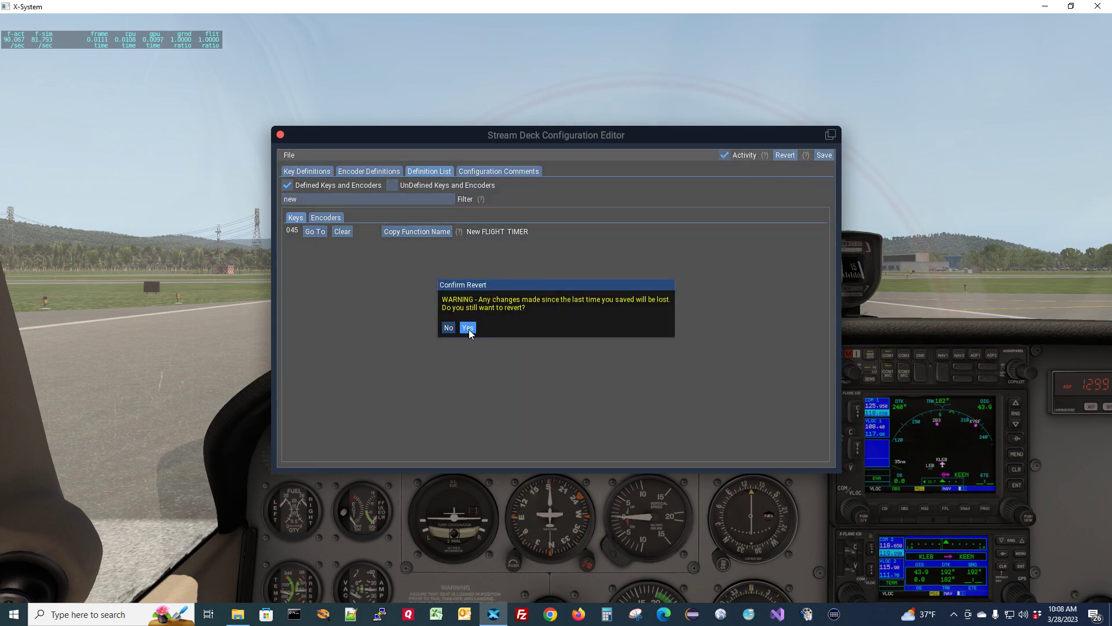
pyautogui.click(464, 326)
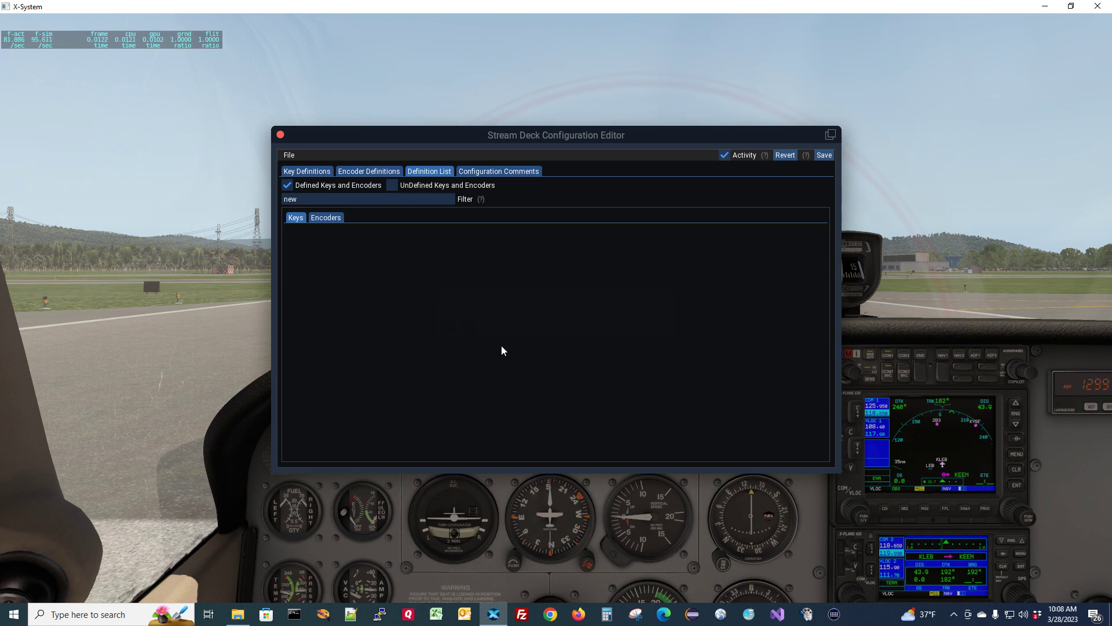